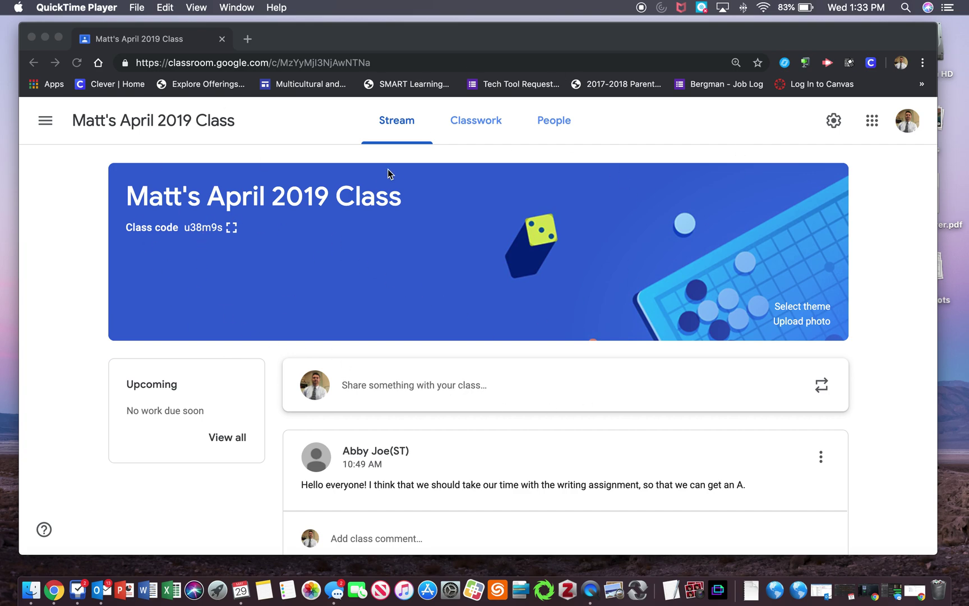
Step: Switch to the Classwork list and view the Create options without posting anything
{"action": "left_click", "coordinate": [486, 124]}
{"action": "left_click", "coordinate": [476, 122]}
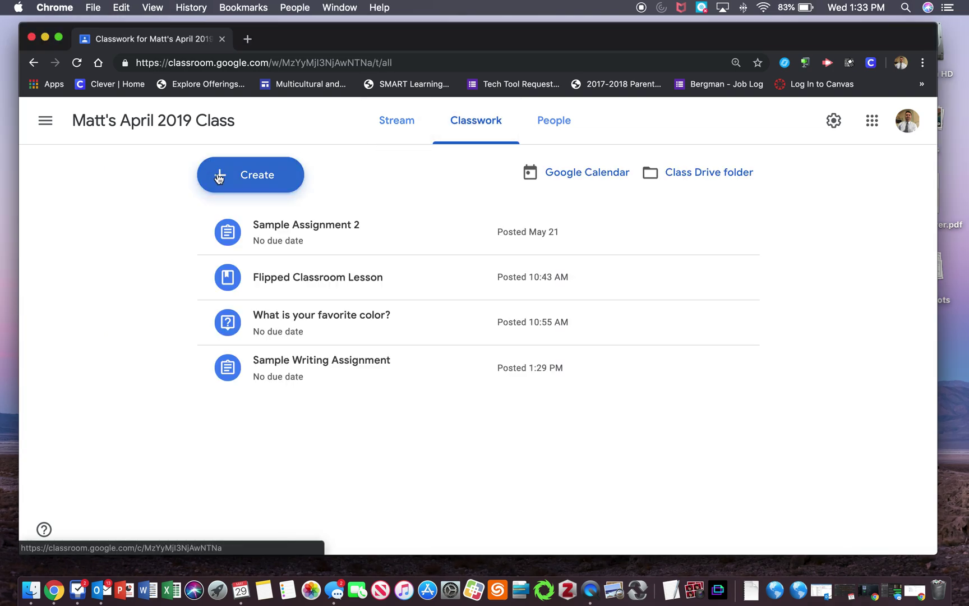
{"action": "left_click", "coordinate": [257, 185]}
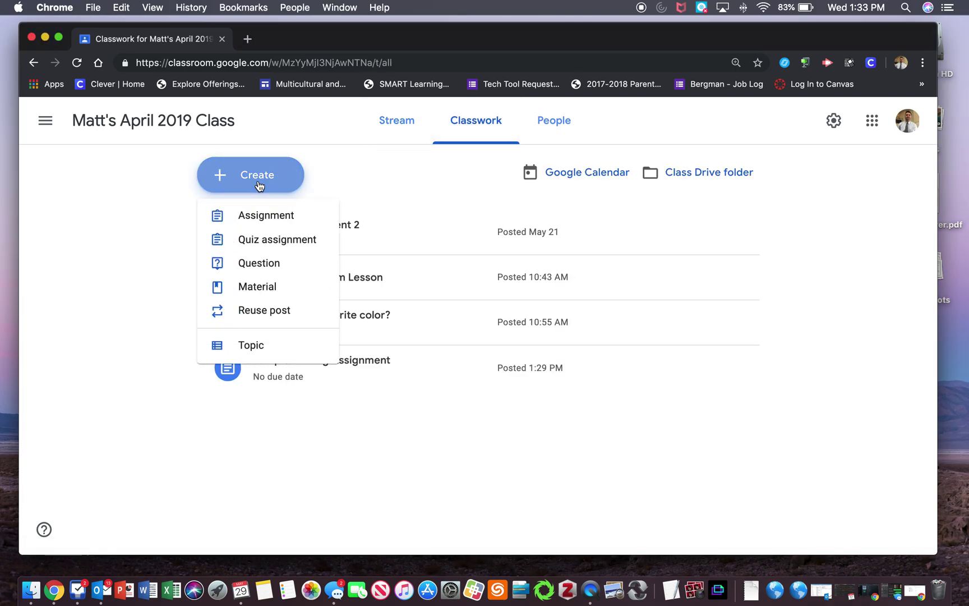
{"action": "left_click", "coordinate": [392, 433]}
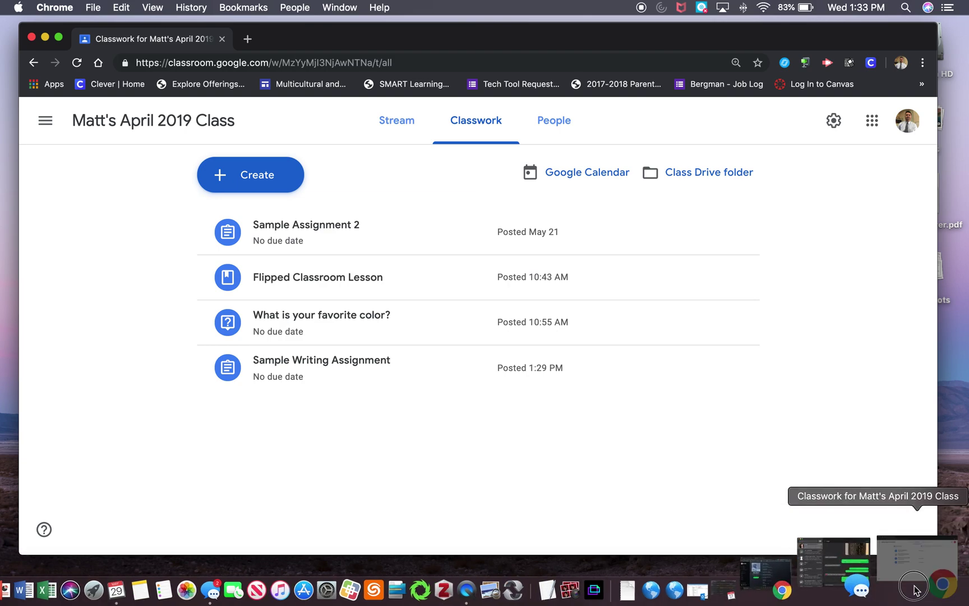
{"action": "left_click", "coordinate": [870, 590]}
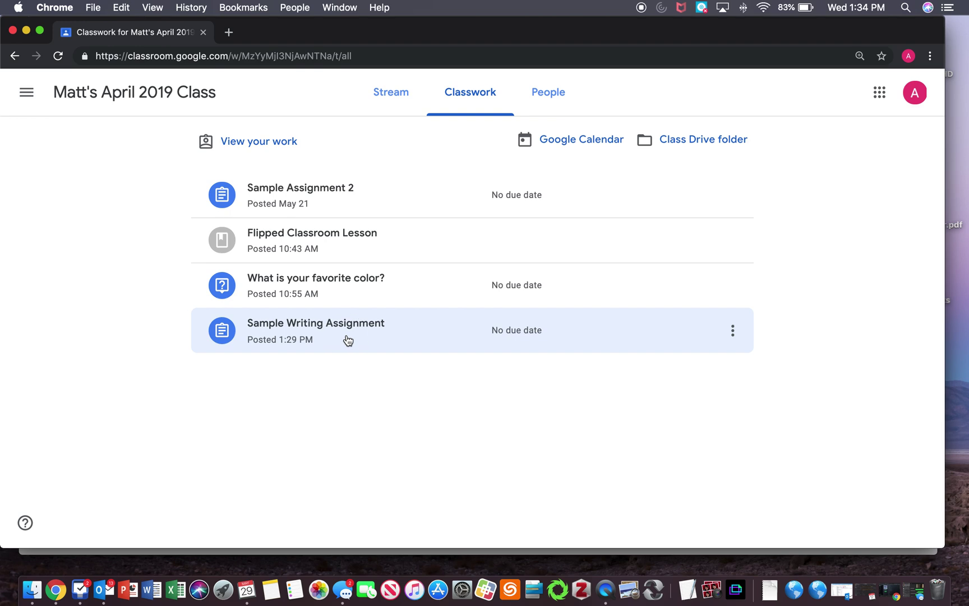
Step: Open Sample Writing Assignment's details as the student and show the Add options for Your work
{"action": "left_click", "coordinate": [348, 340]}
{"action": "left_click", "coordinate": [278, 425]}
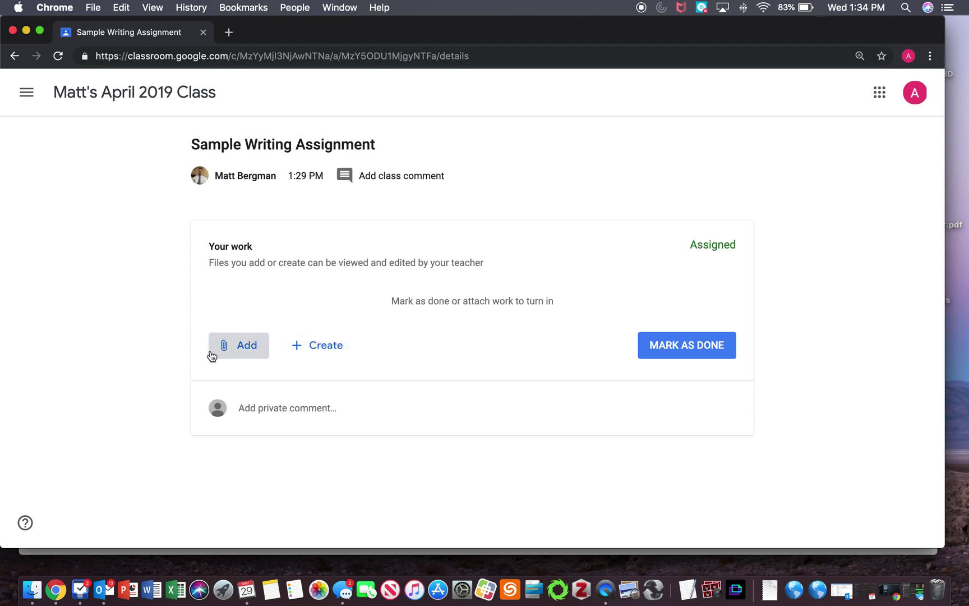
{"action": "left_click", "coordinate": [251, 359]}
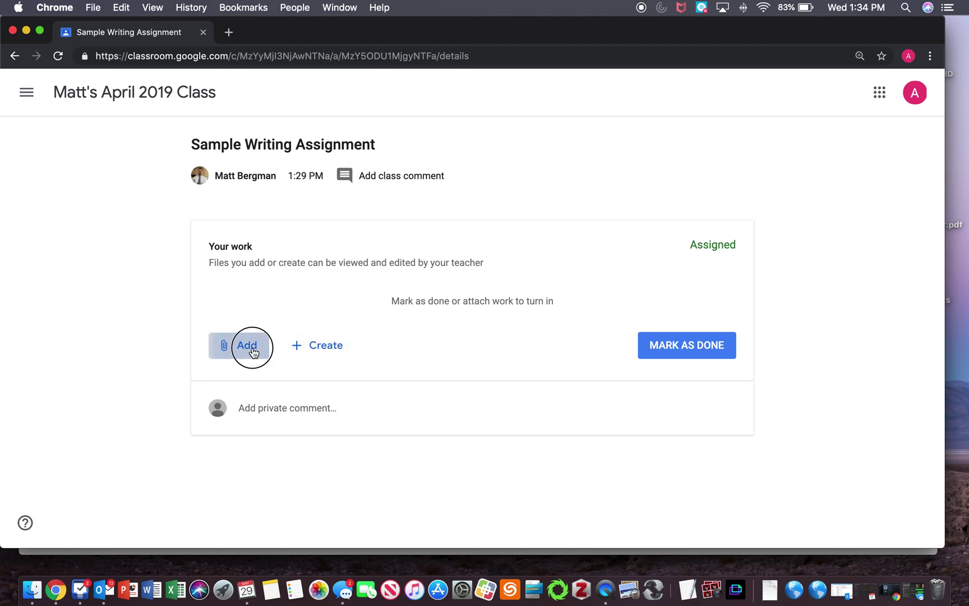
Step: Attach the Sample Google Doc from Drive's recent files to Your work
{"action": "left_click", "coordinate": [269, 376]}
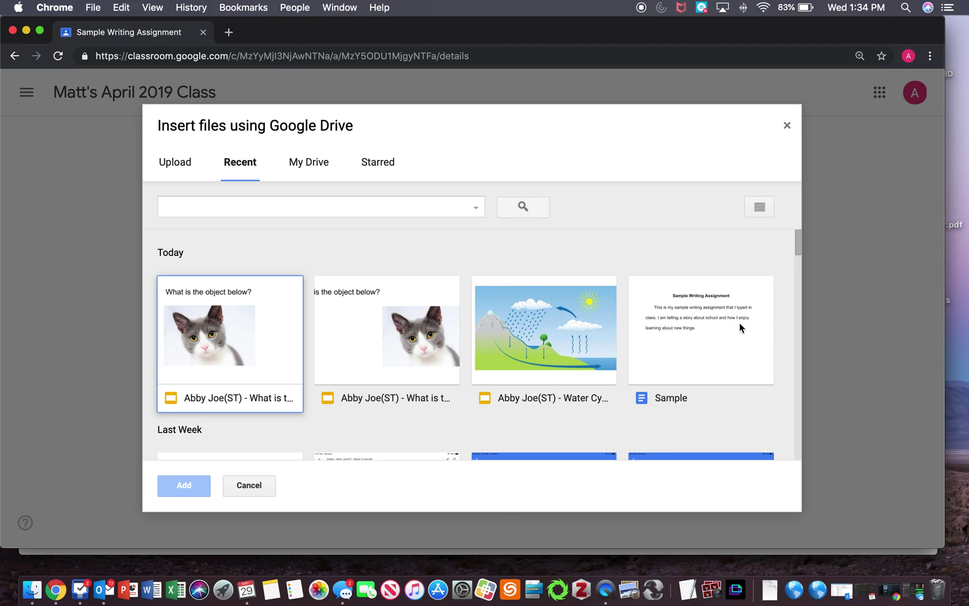
{"action": "left_click", "coordinate": [732, 322]}
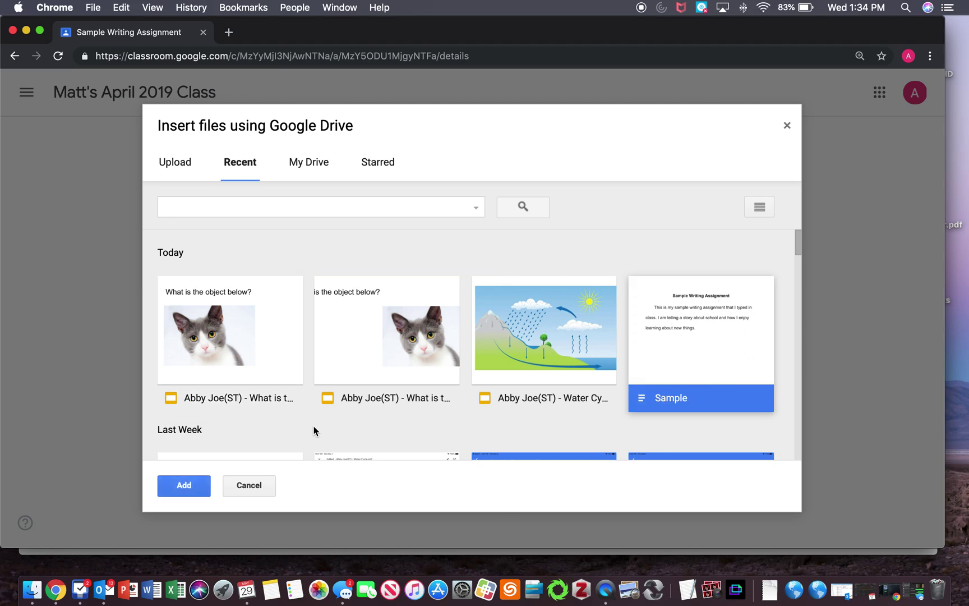
{"action": "left_click", "coordinate": [197, 483]}
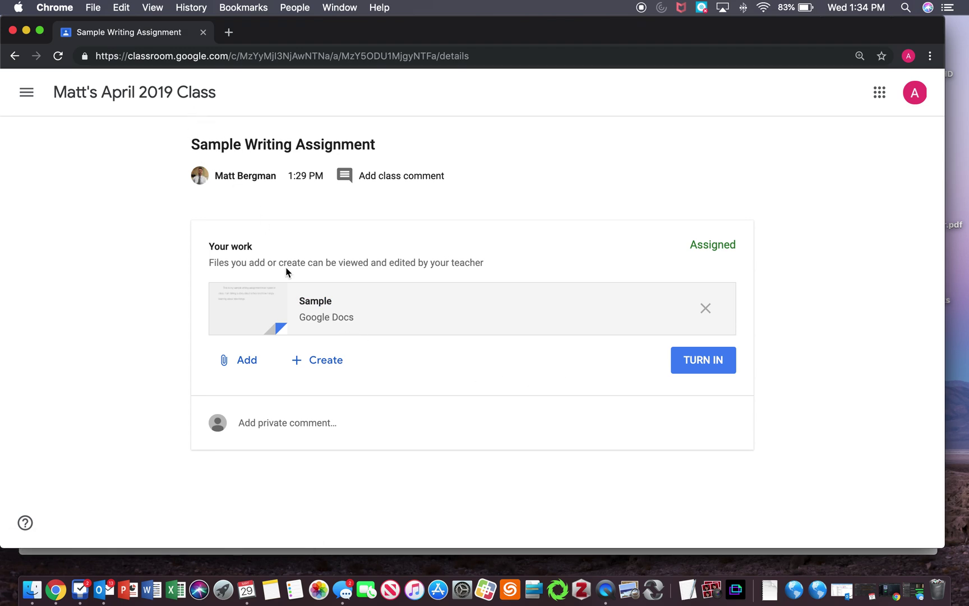
Step: Open the attached Sample doc and accept the suggested deletion of 'Assignment' from its title
{"action": "left_click", "coordinate": [327, 306]}
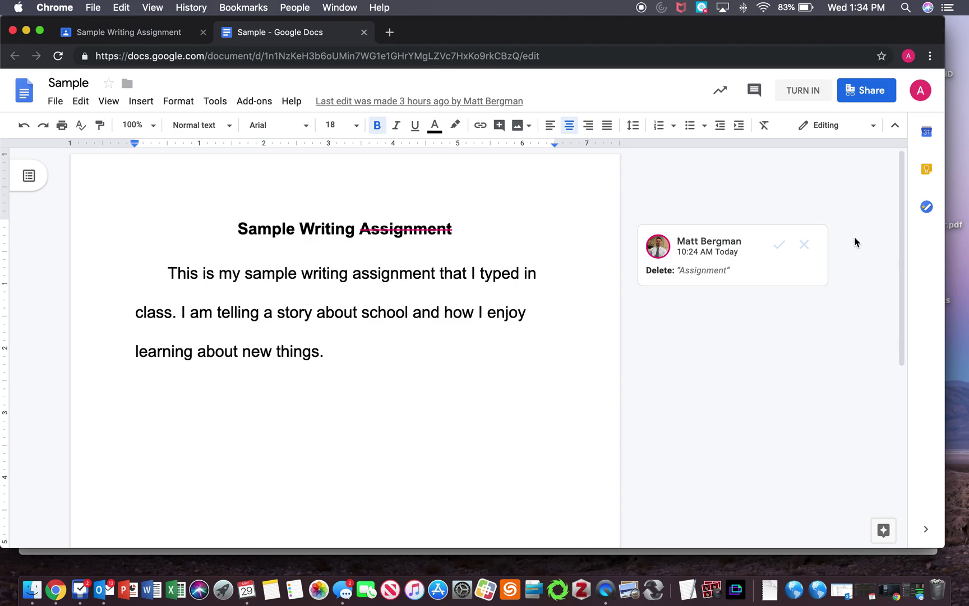
{"action": "left_click", "coordinate": [780, 245]}
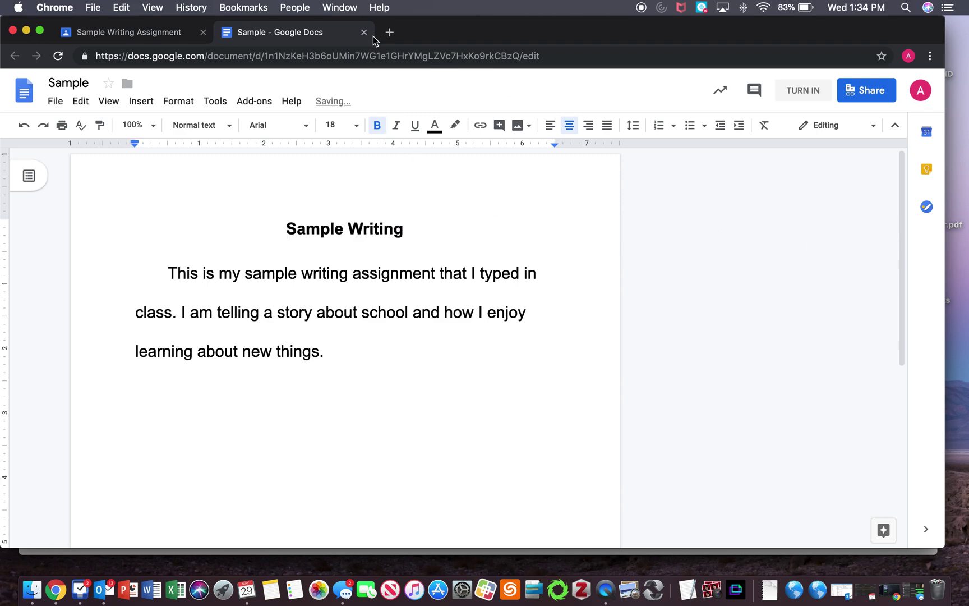
{"action": "left_click", "coordinate": [351, 355]}
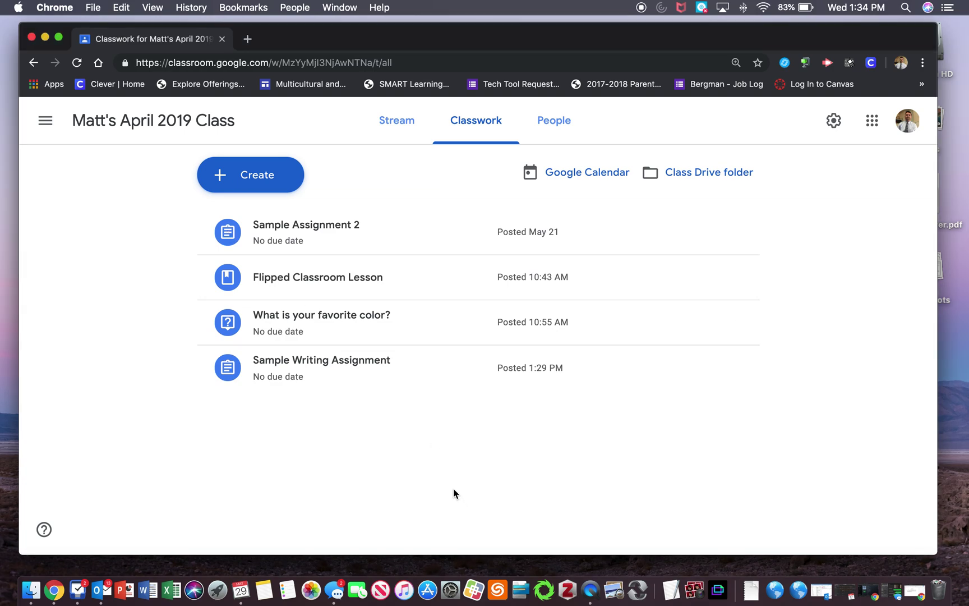
Step: Open the student's Sample Writing Assignment submission for grading via the 1 Assigned list
{"action": "left_click", "coordinate": [396, 365]}
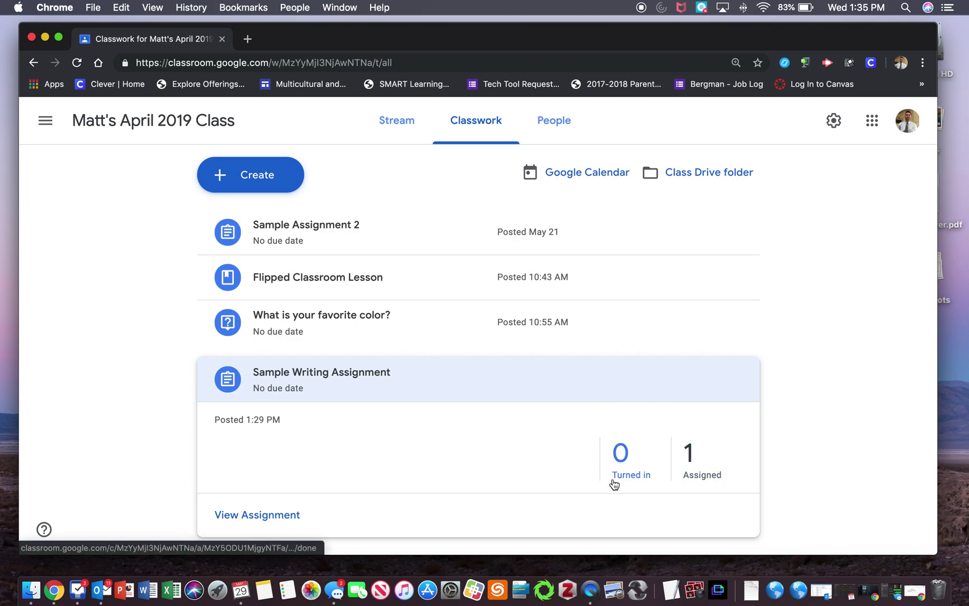
{"action": "left_click", "coordinate": [698, 463]}
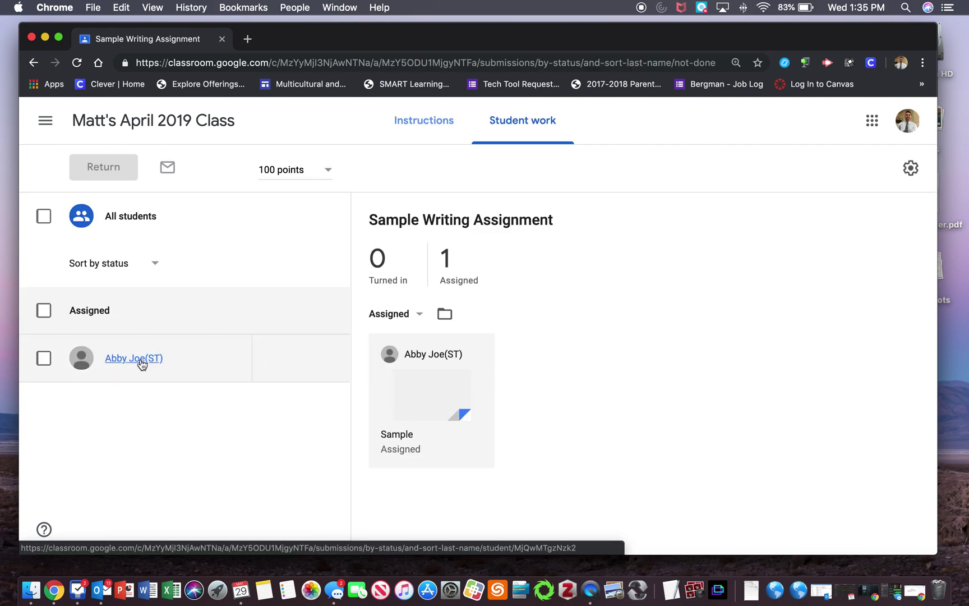
{"action": "left_click", "coordinate": [142, 364]}
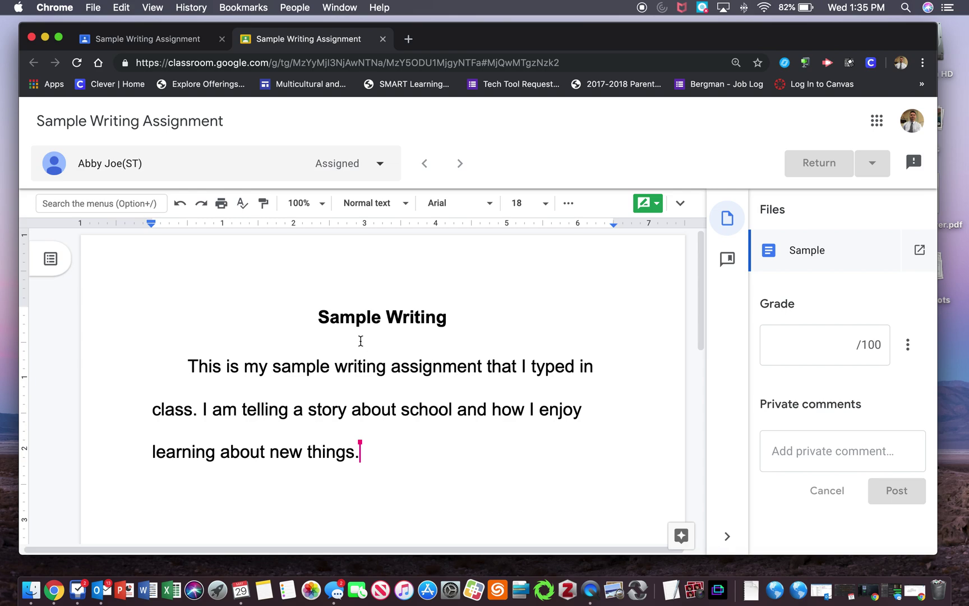
Step: Show the editing-mode choices for the student's Sample document in the grading view
{"action": "left_click", "coordinate": [652, 206]}
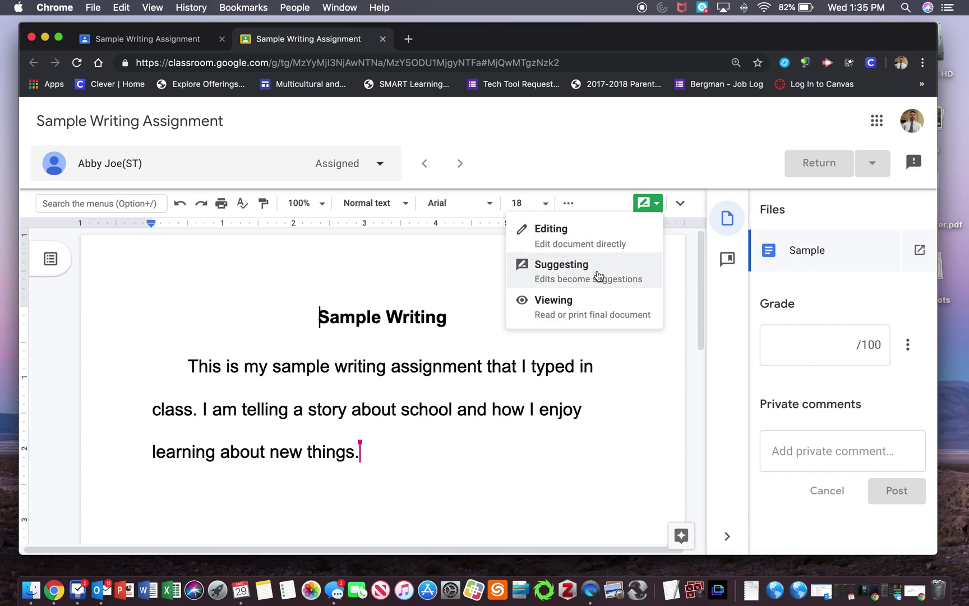
Step: In Suggesting mode, propose deleting 'Writing' from the title, then select the word 'This'
{"action": "left_click", "coordinate": [368, 318]}
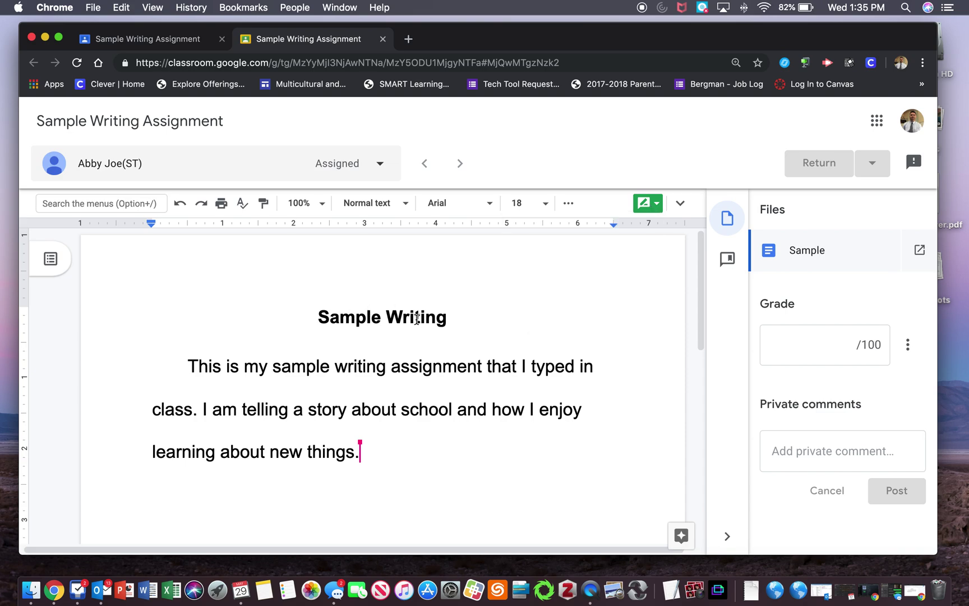
{"action": "left_click", "coordinate": [471, 316]}
{"action": "double_click", "coordinate": [414, 321]}
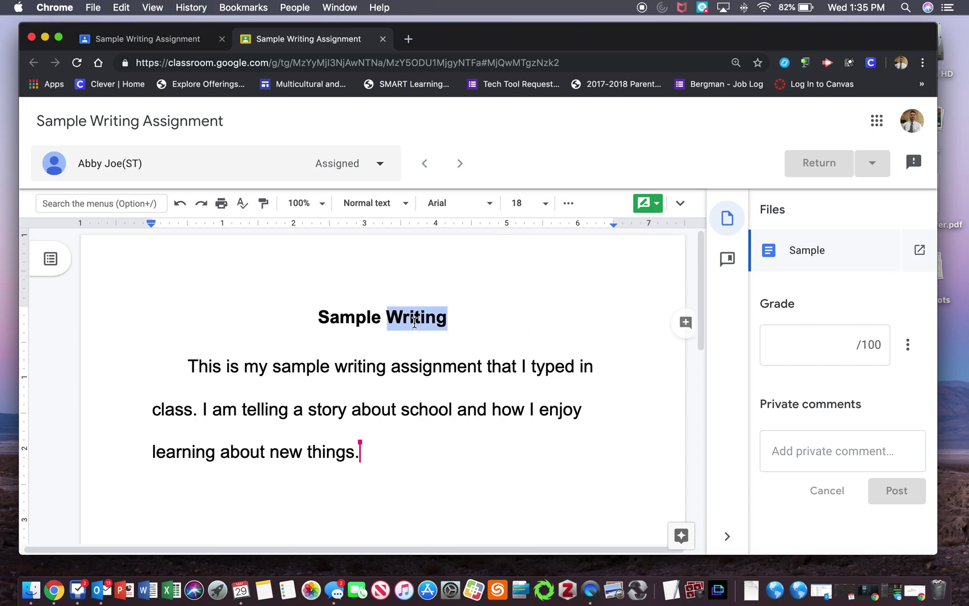
{"action": "key", "text": "BackSpace"}
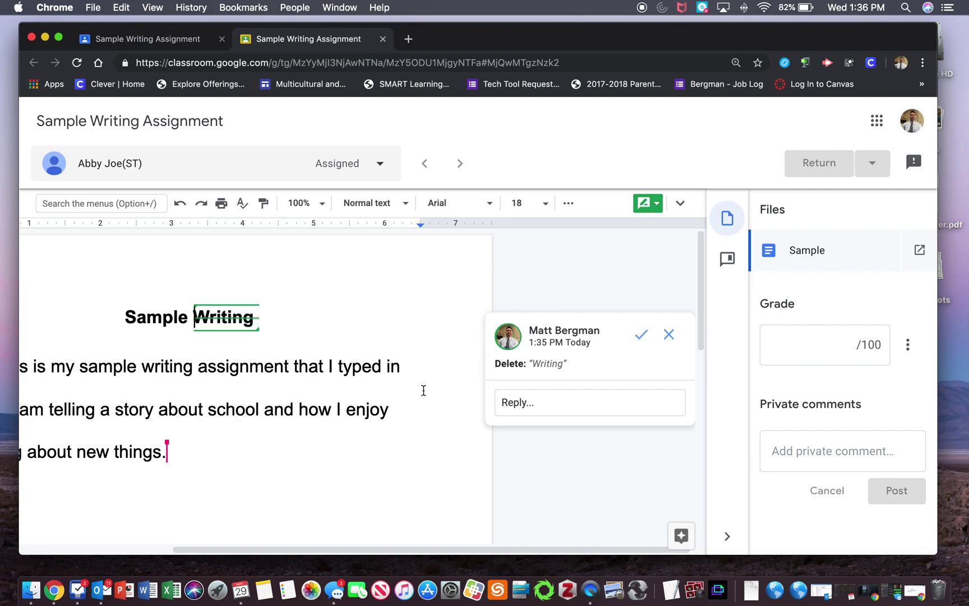
{"action": "scroll", "coordinate": [423, 389], "scroll_direction": "left", "scroll_amount": 5}
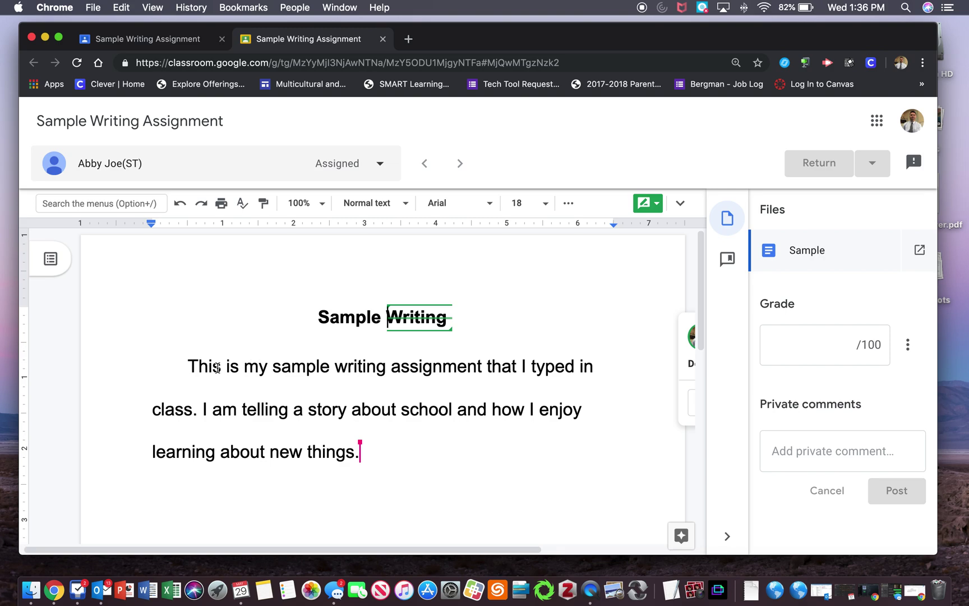
{"action": "double_click", "coordinate": [205, 367]}
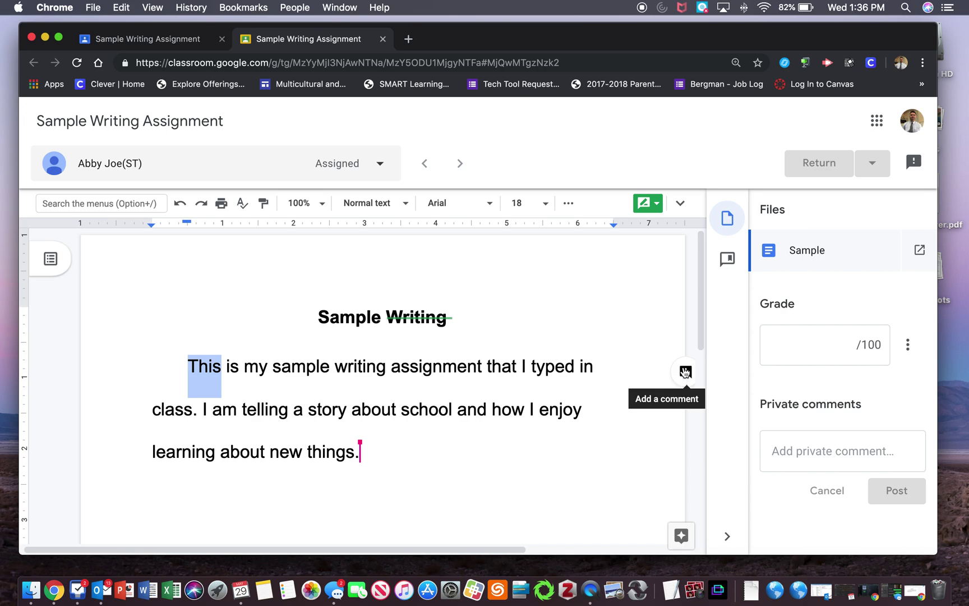
Step: Add a new 'Spelling' comment to the comment bank
{"action": "left_click", "coordinate": [728, 260]}
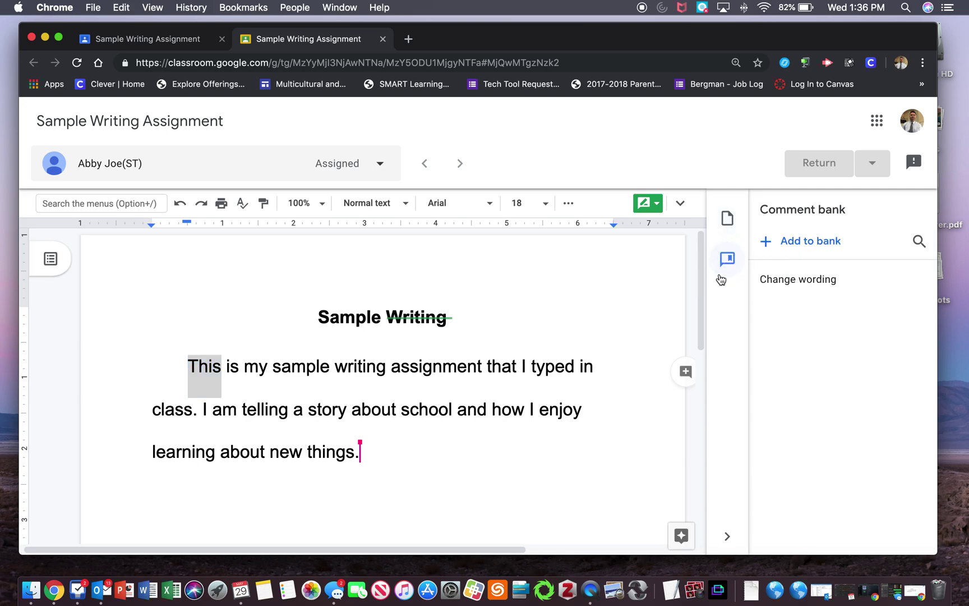
{"action": "left_click", "coordinate": [805, 240]}
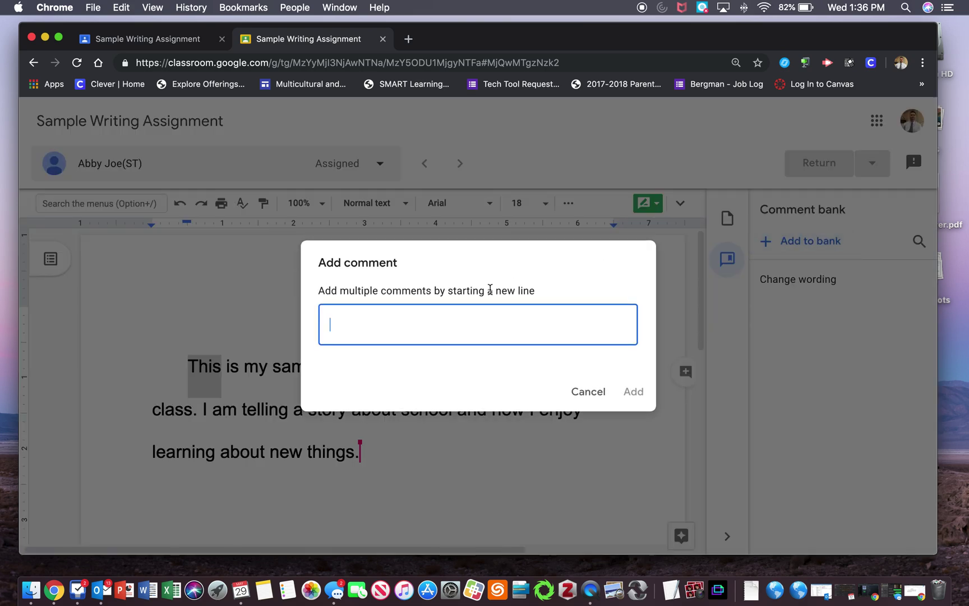
{"action": "type", "text": "Spelling"}
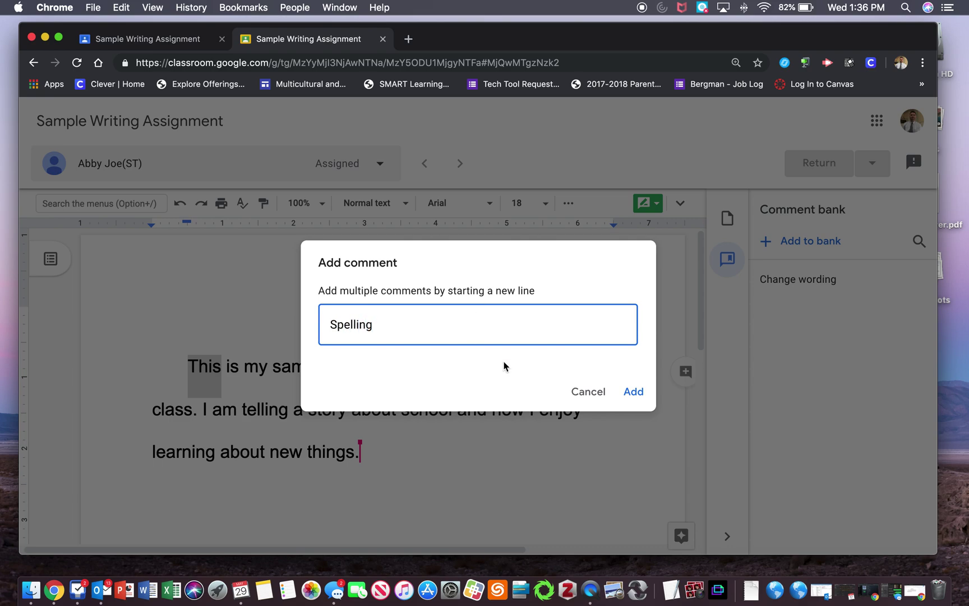
{"action": "left_click", "coordinate": [636, 394]}
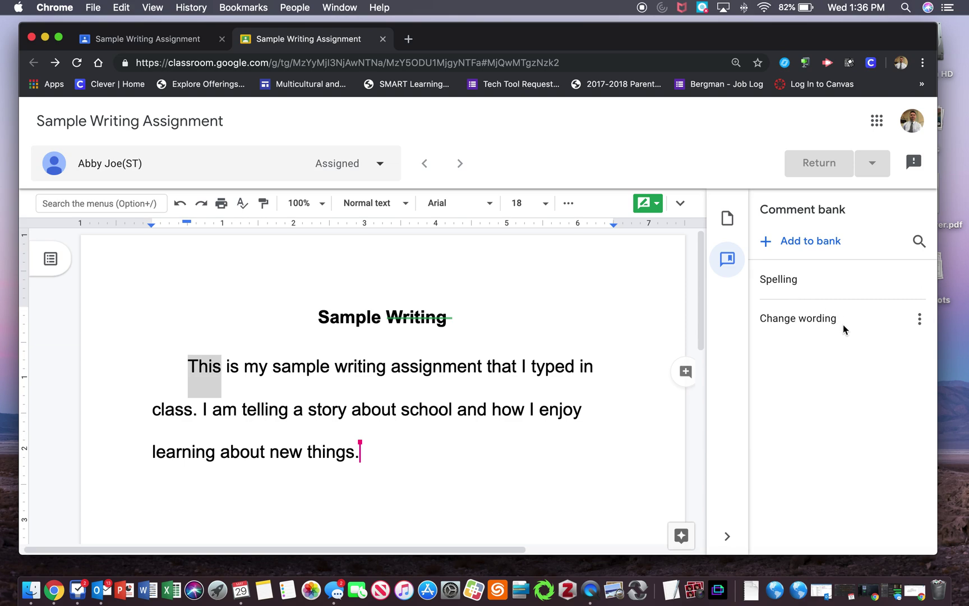
Step: Copy the bank's 'Change wording' comment and post it on the word 'This'
{"action": "left_click", "coordinate": [921, 321]}
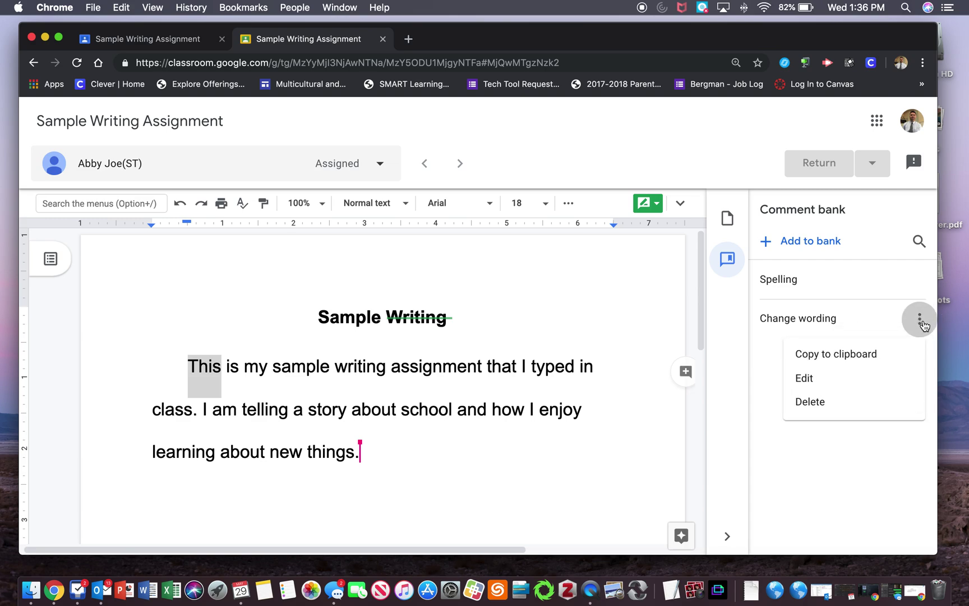
{"action": "left_click", "coordinate": [891, 353]}
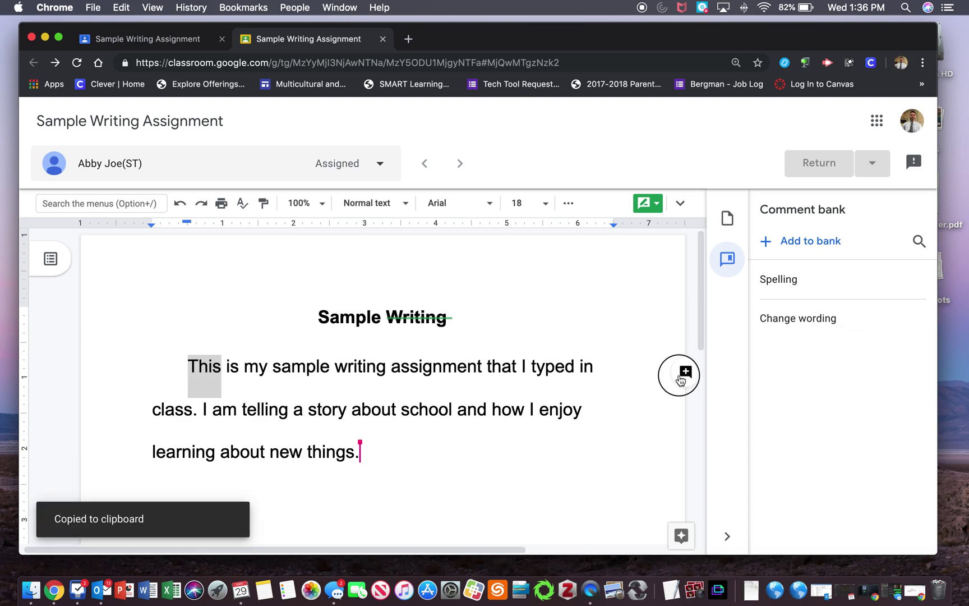
{"action": "left_click", "coordinate": [684, 371]}
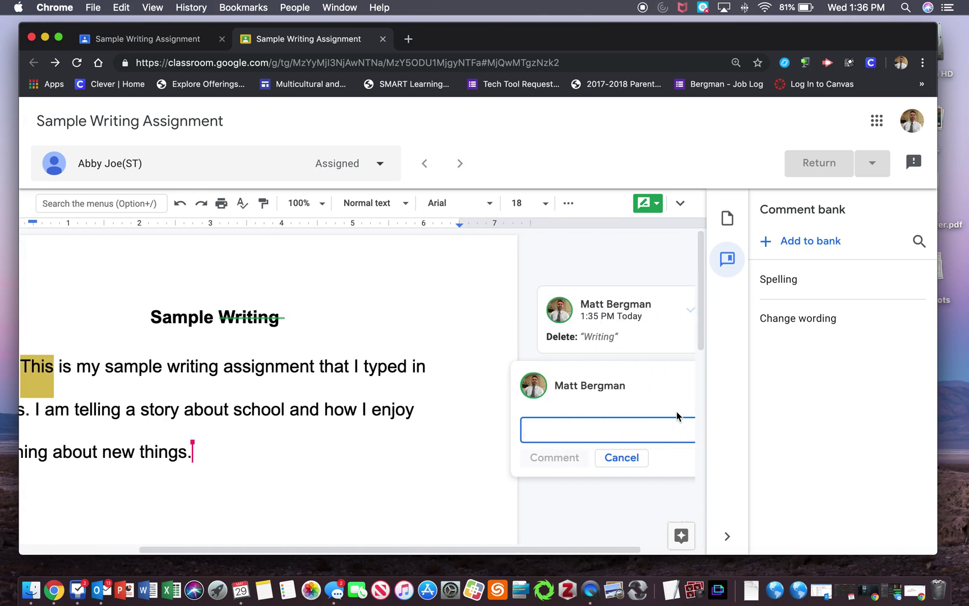
{"action": "key", "text": "super+v"}
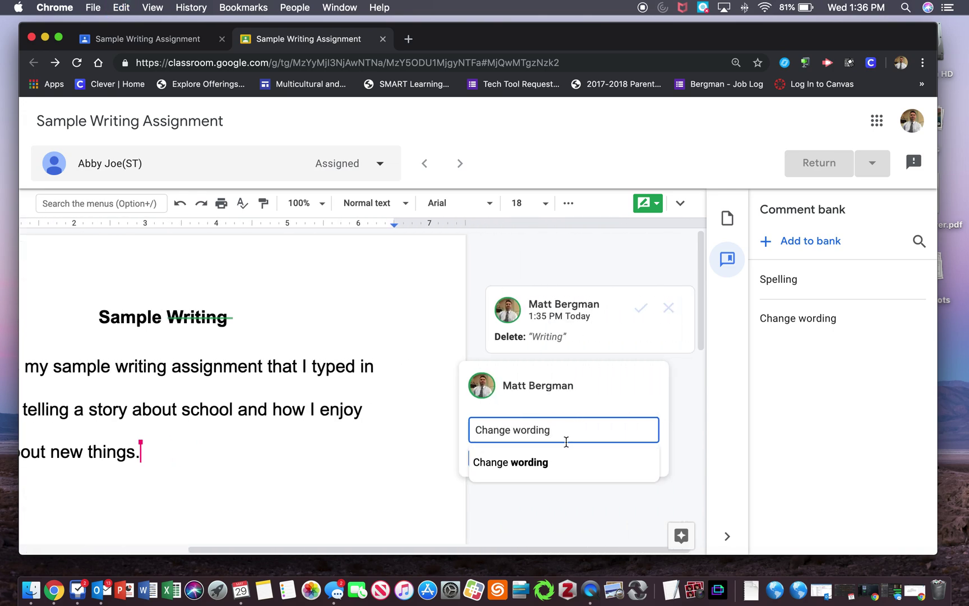
{"action": "left_click", "coordinate": [519, 471]}
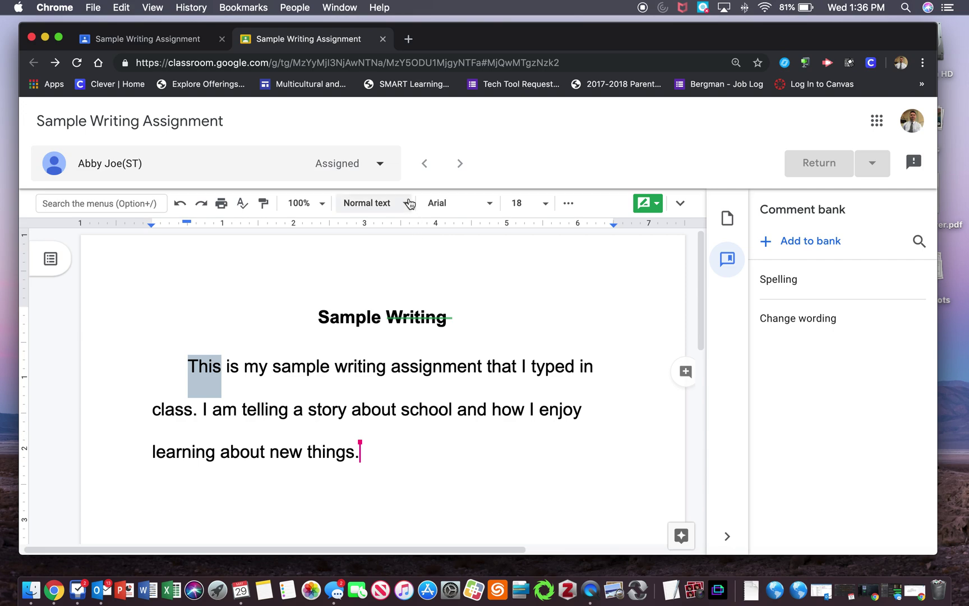
Step: Show the file, grade and private comments panel, then return to the student's Sample document
{"action": "left_click", "coordinate": [727, 221]}
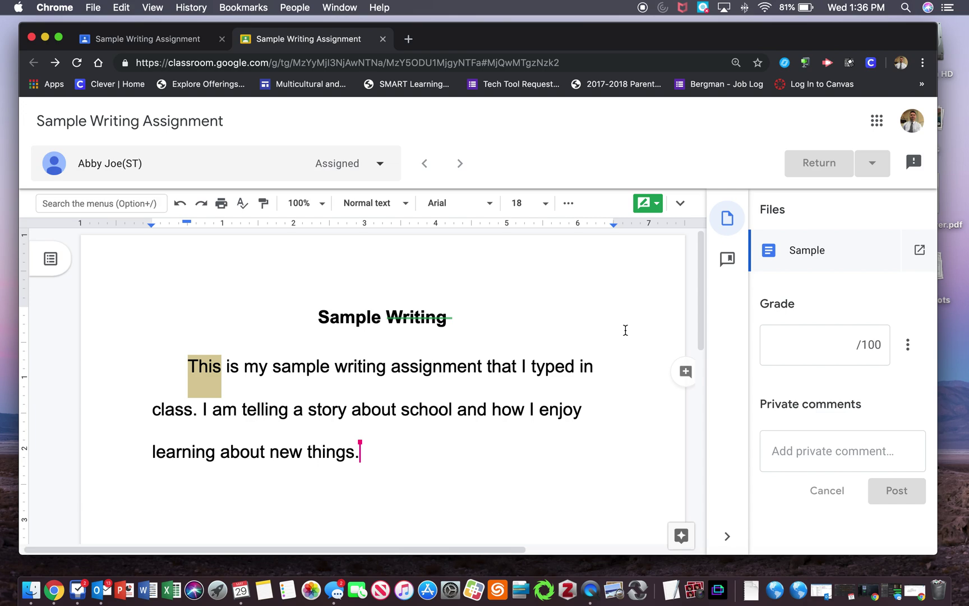
{"action": "left_click", "coordinate": [920, 589]}
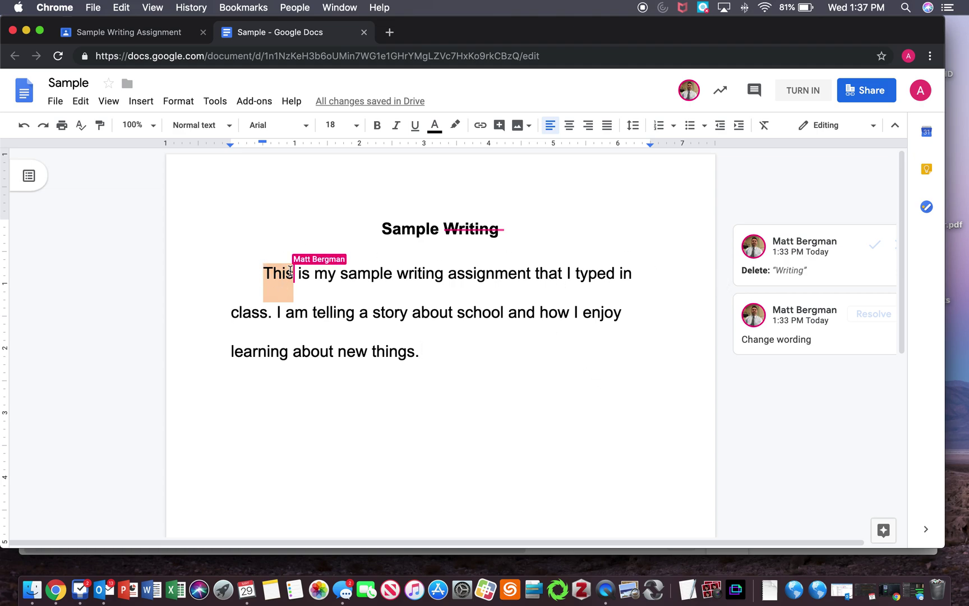
Step: Accept the 'Writing' deletion, resolve the 'Change wording' comment, and close the Docs tab
{"action": "left_click", "coordinate": [875, 247]}
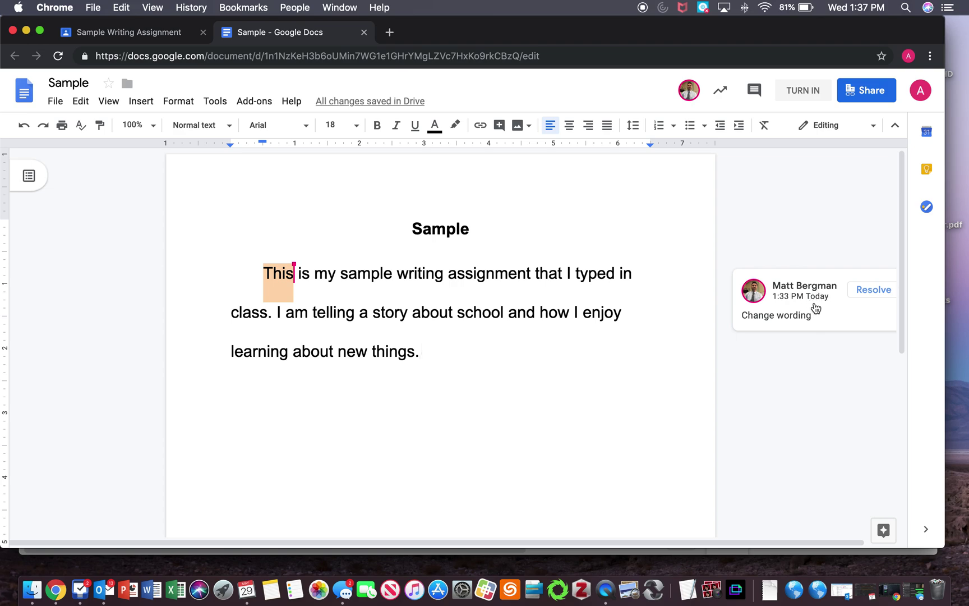
{"action": "left_click", "coordinate": [869, 291]}
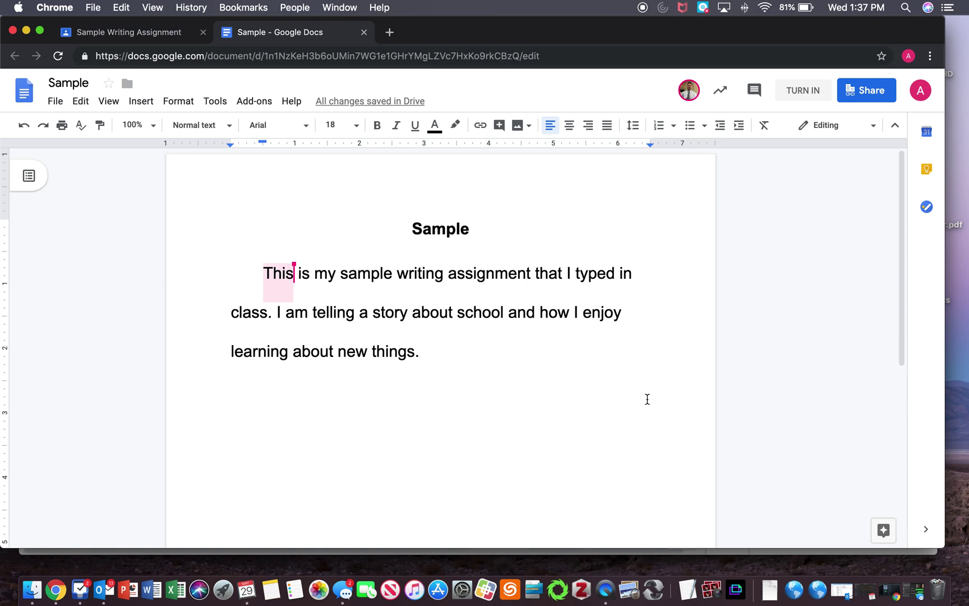
{"action": "left_click", "coordinate": [364, 32]}
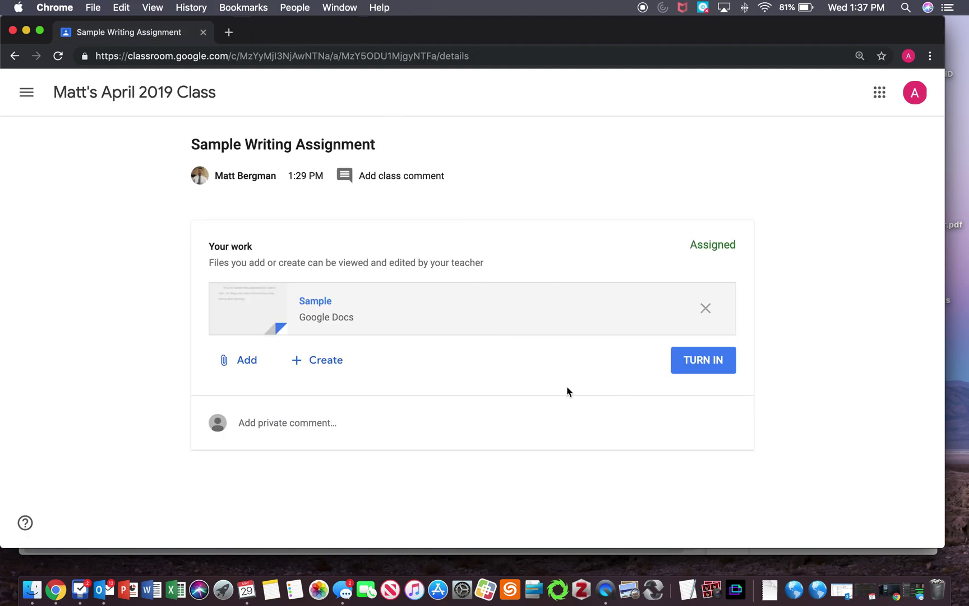
Step: Turn in Sample Writing Assignment, confirming it, and open the attached Sample document view-only
{"action": "left_click", "coordinate": [713, 367]}
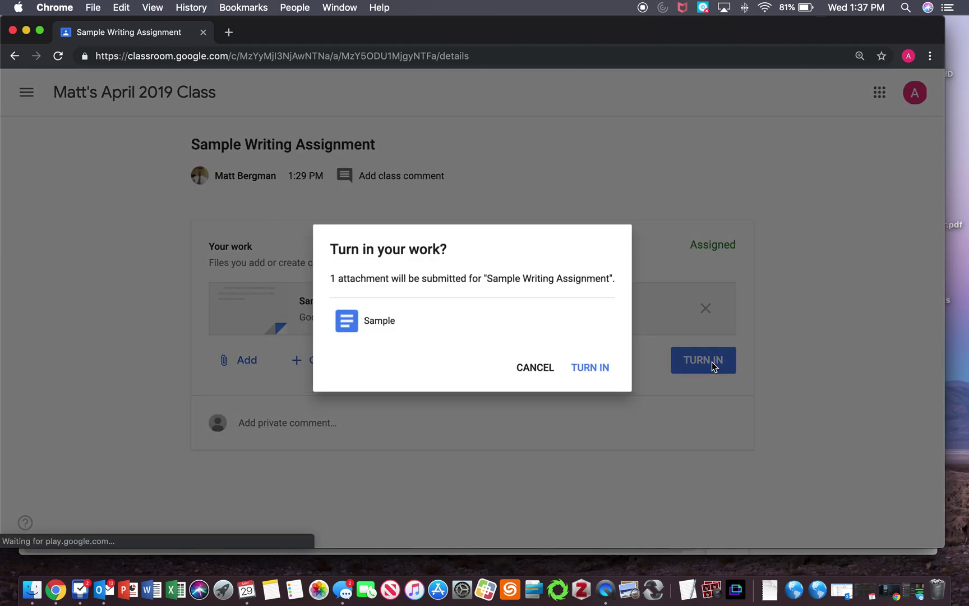
{"action": "left_click", "coordinate": [589, 372]}
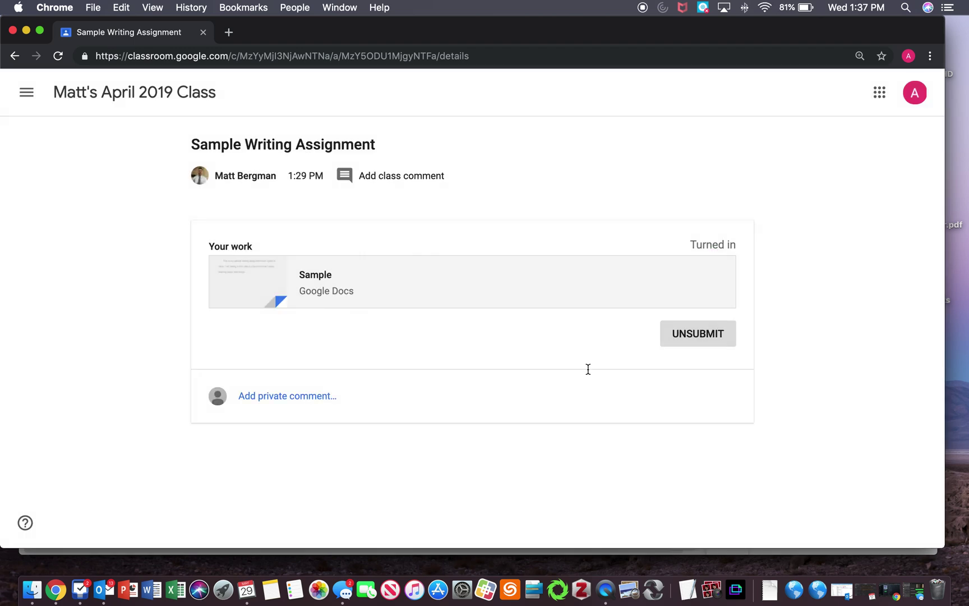
{"action": "left_click", "coordinate": [366, 274]}
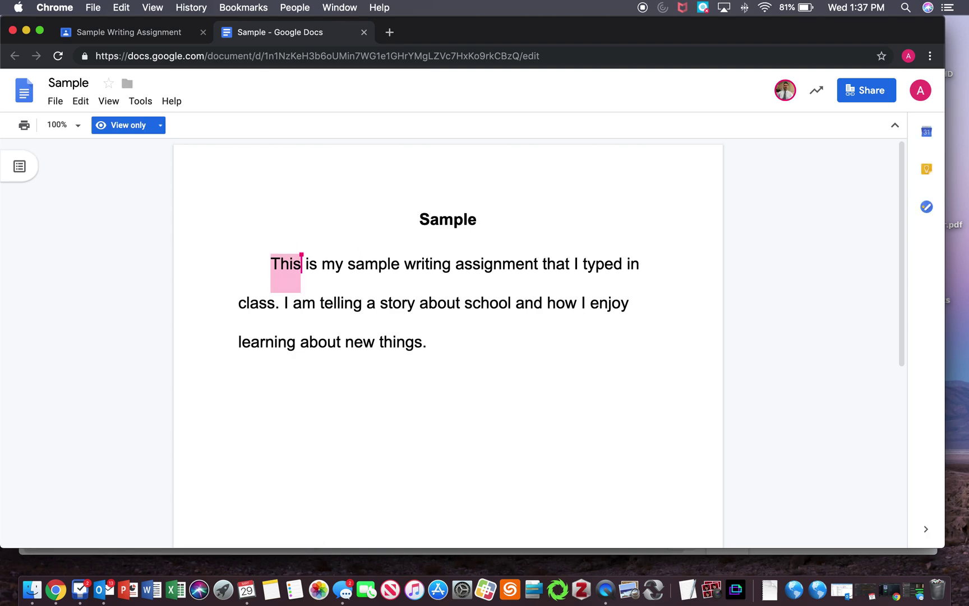
Step: Close the view-only Sample Google Docs tab to return to the Turned in assignment page
{"action": "left_click", "coordinate": [364, 33]}
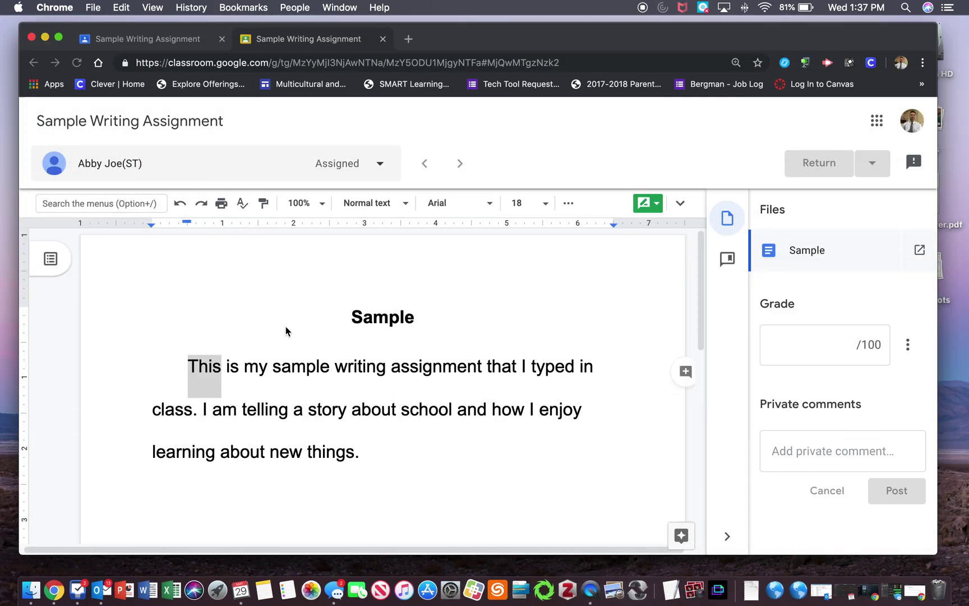
Step: Close the extra tab, open the student's turned-in Sample, and check its editing mode
{"action": "left_click", "coordinate": [382, 38]}
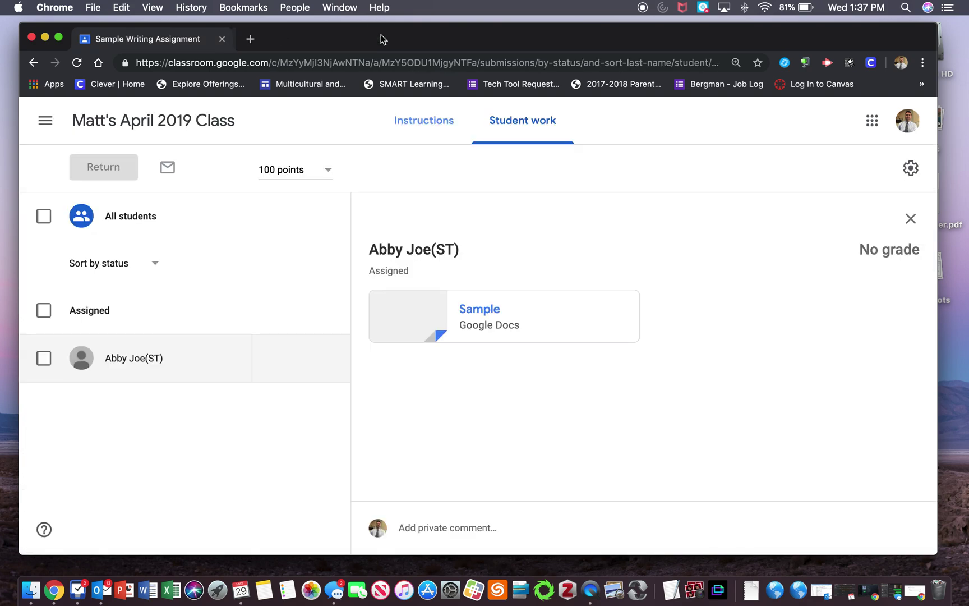
{"action": "left_click", "coordinate": [507, 319]}
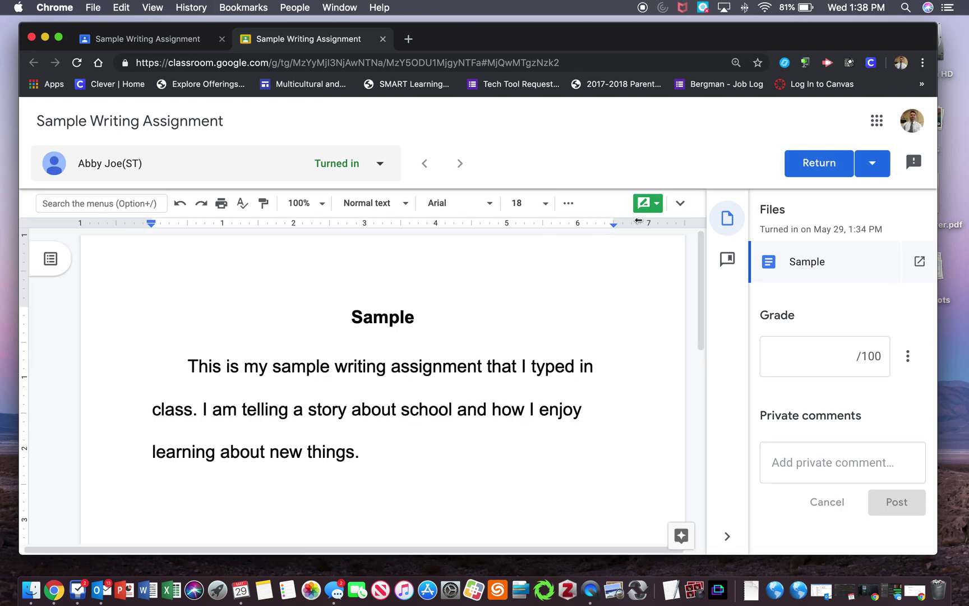
{"action": "left_click", "coordinate": [649, 203]}
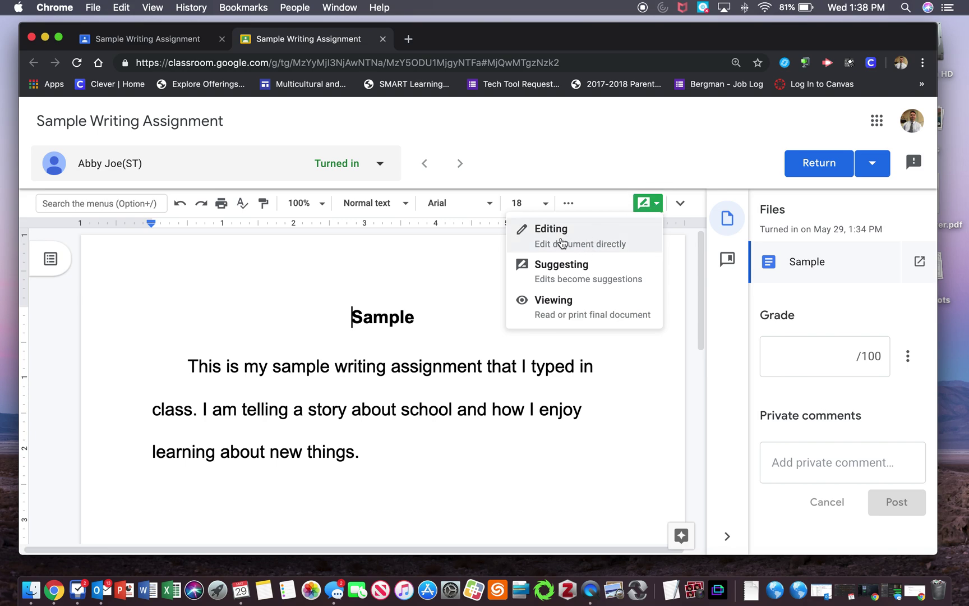
Step: Grade the student's Sample 100 out of 100 and return it to the student
{"action": "left_click", "coordinate": [837, 365]}
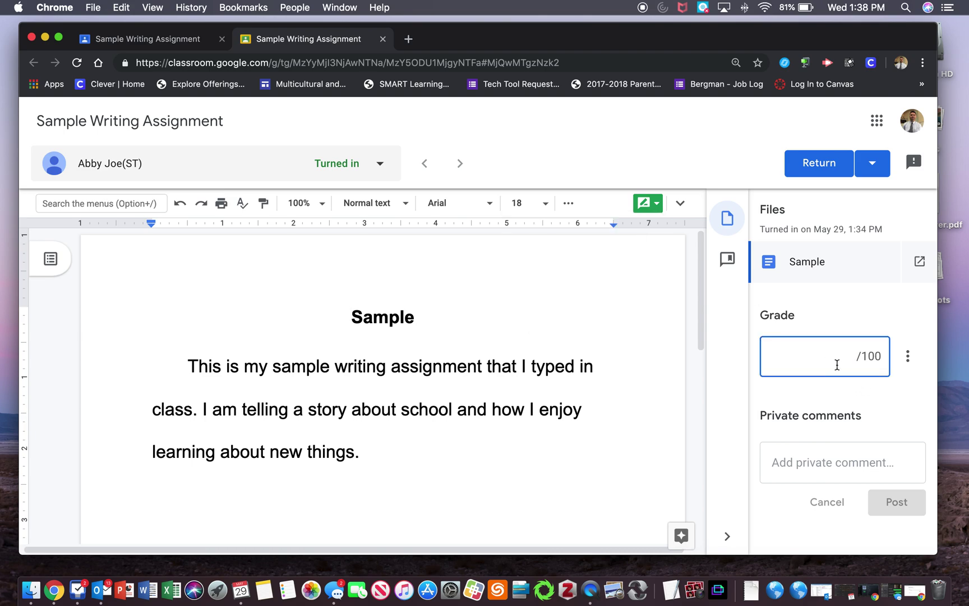
{"action": "type", "text": "100"}
{"action": "left_click", "coordinate": [832, 171]}
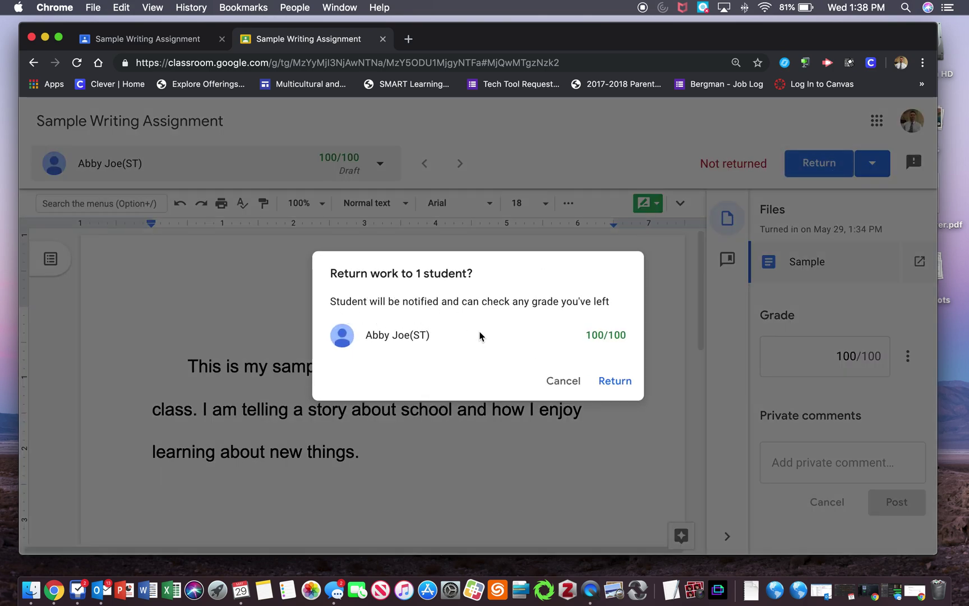
{"action": "left_click", "coordinate": [619, 391]}
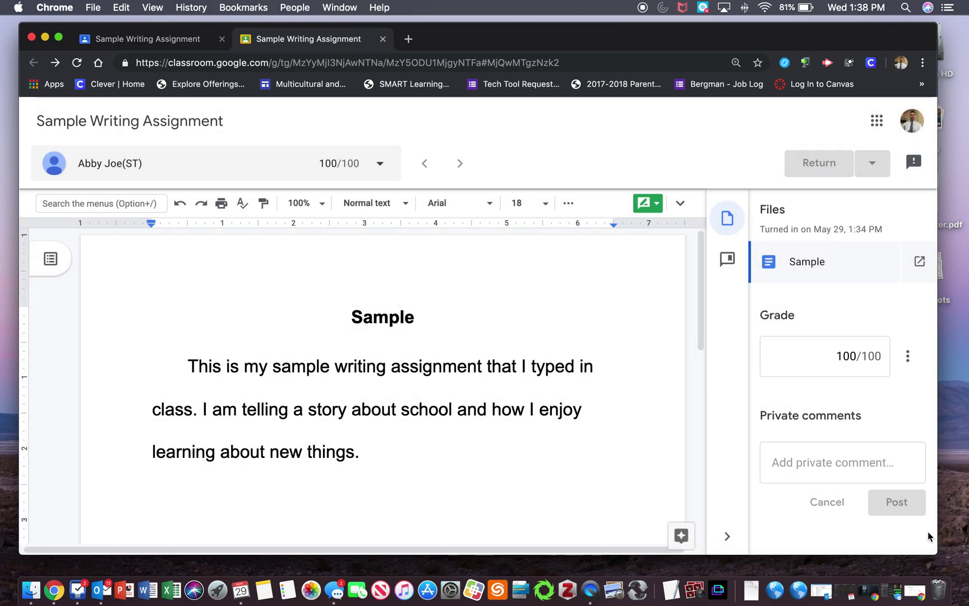
Step: In the student's window, reload the assignment to see Graded 100/100 and open Sample
{"action": "left_click", "coordinate": [911, 590]}
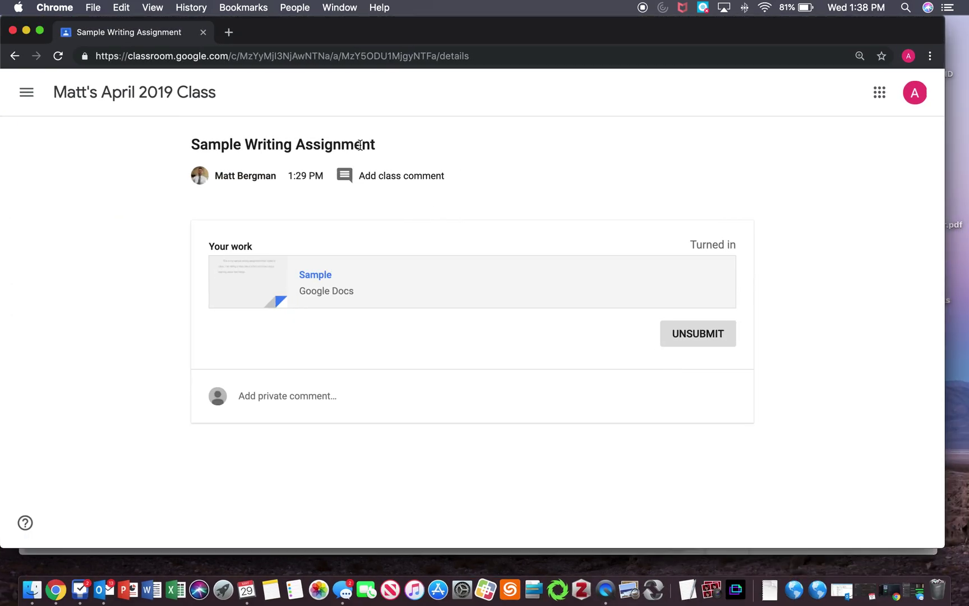
{"action": "left_click", "coordinate": [58, 56]}
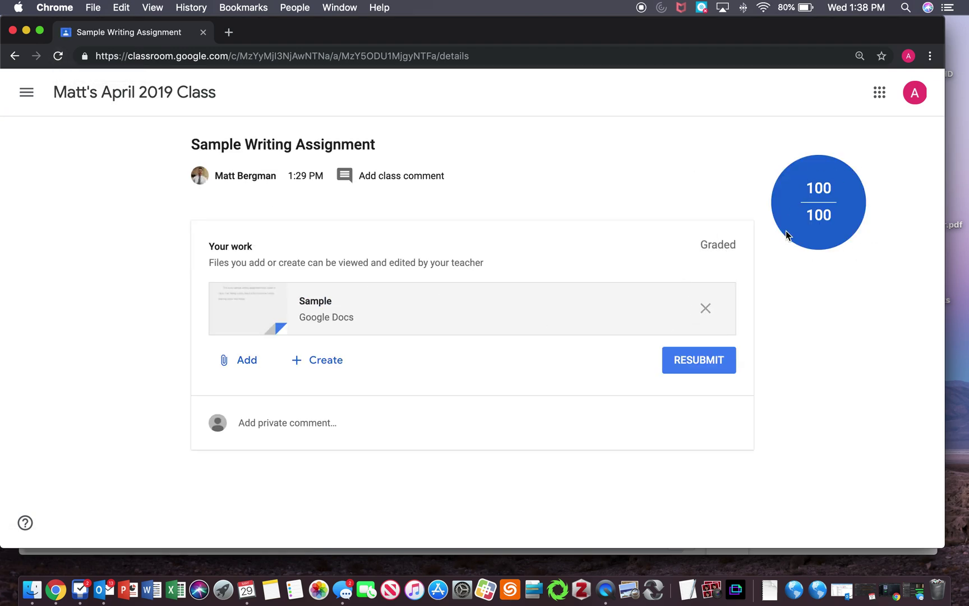
{"action": "left_click", "coordinate": [382, 308]}
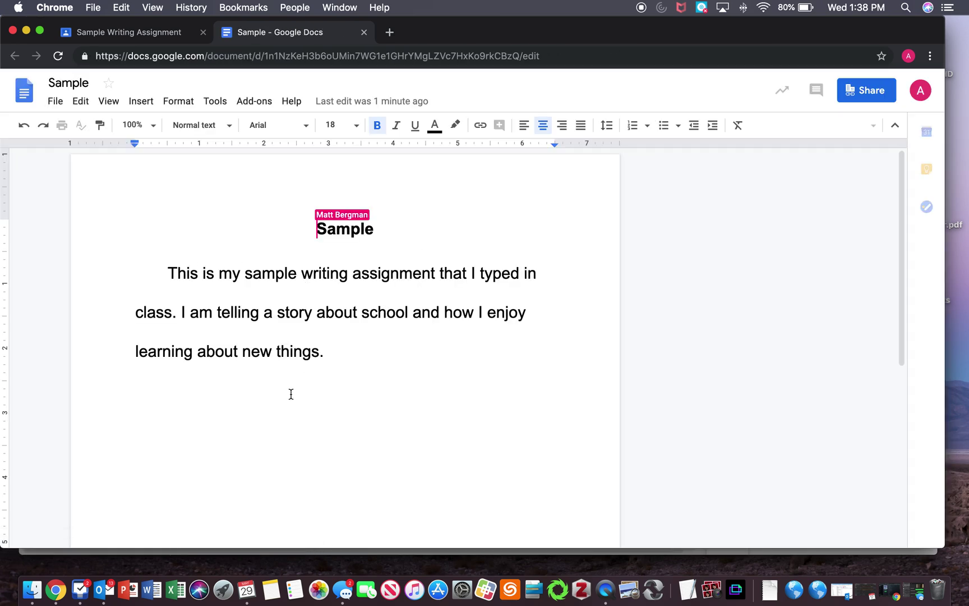
Step: Type 'ad' after 'things.' at the paragraph's end to confirm the document is editable
{"action": "left_click", "coordinate": [420, 357]}
{"action": "type", "text": "ad"}
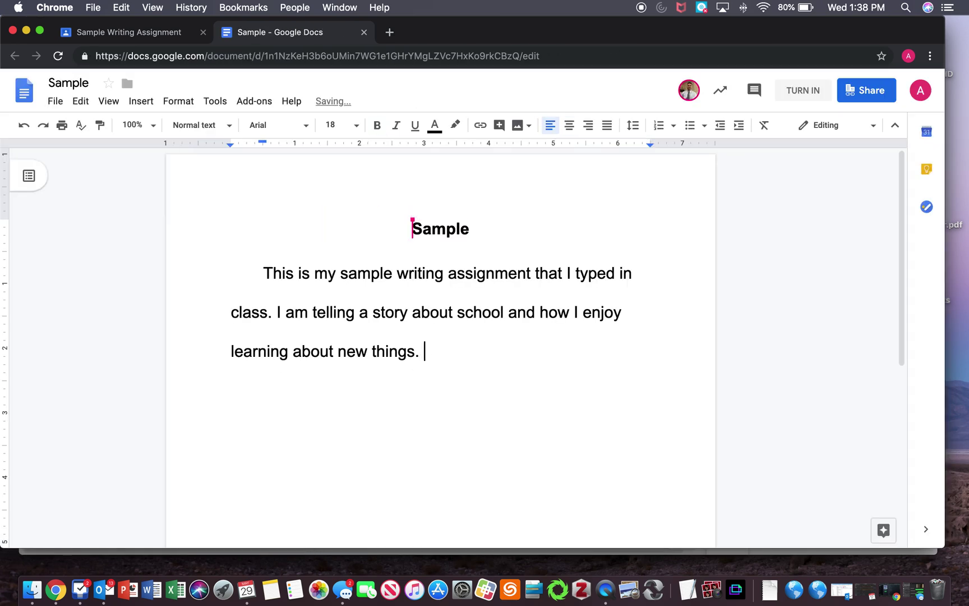